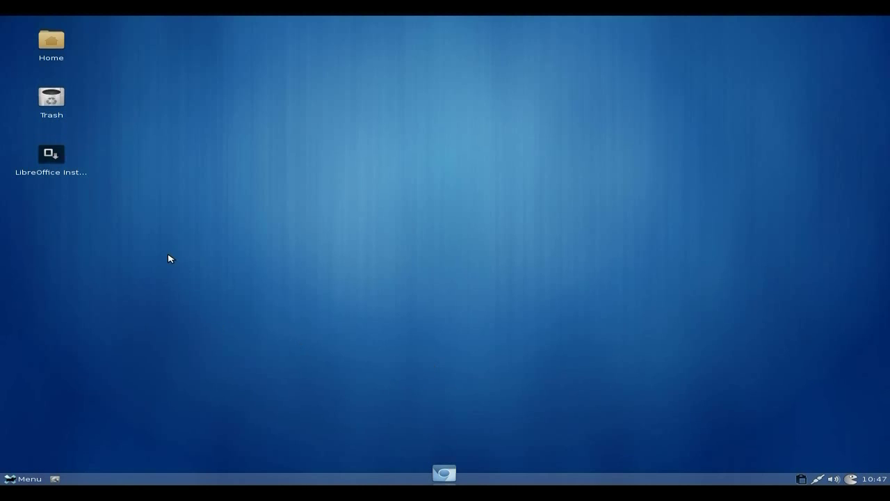
Step: Open the home folder in the file manager, look over its default folders and close the window
left_click(58, 43)
double_click(55, 43)
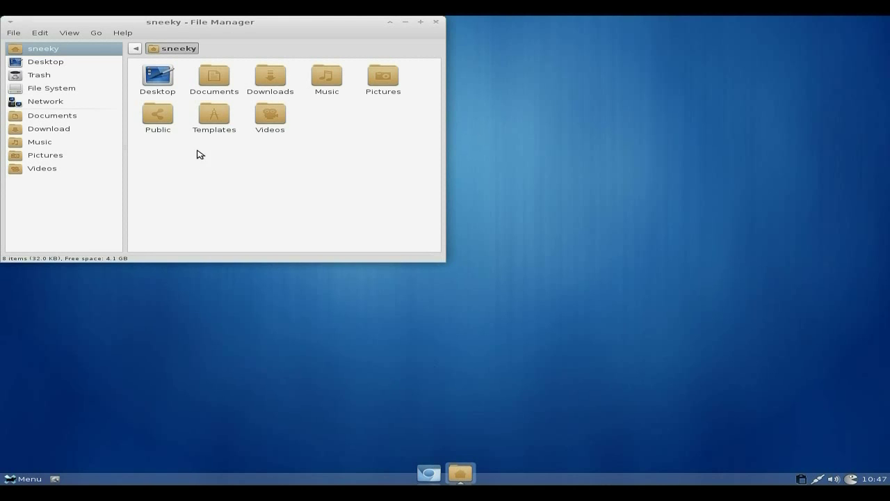
left_click(264, 92)
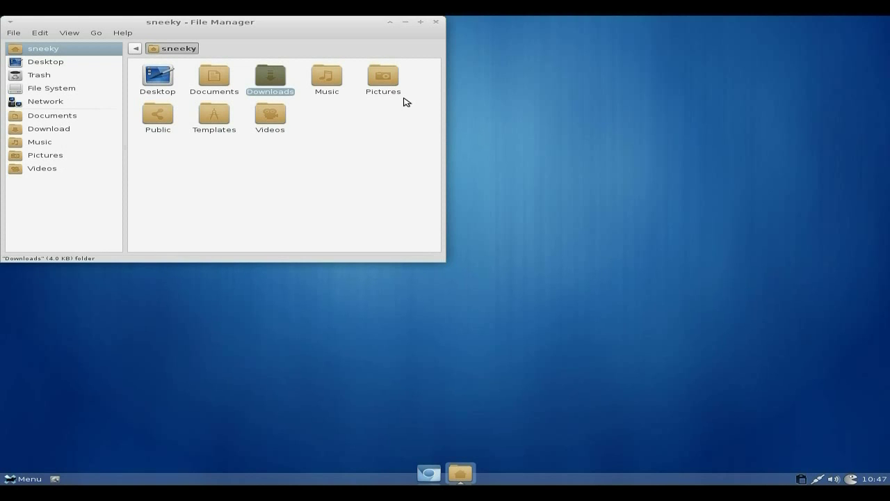
left_click(436, 22)
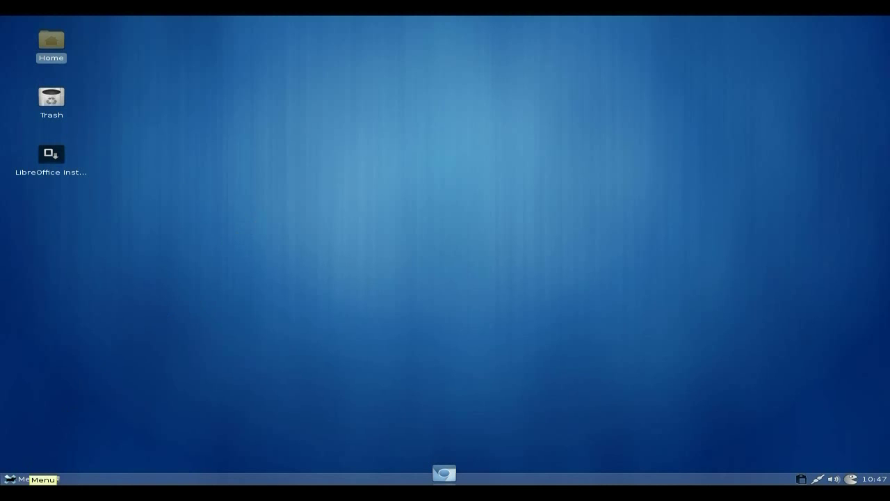
Step: Look through the application categories, view the Internet Messenger's Accounts window, and quit the messenger completely
left_click(29, 476)
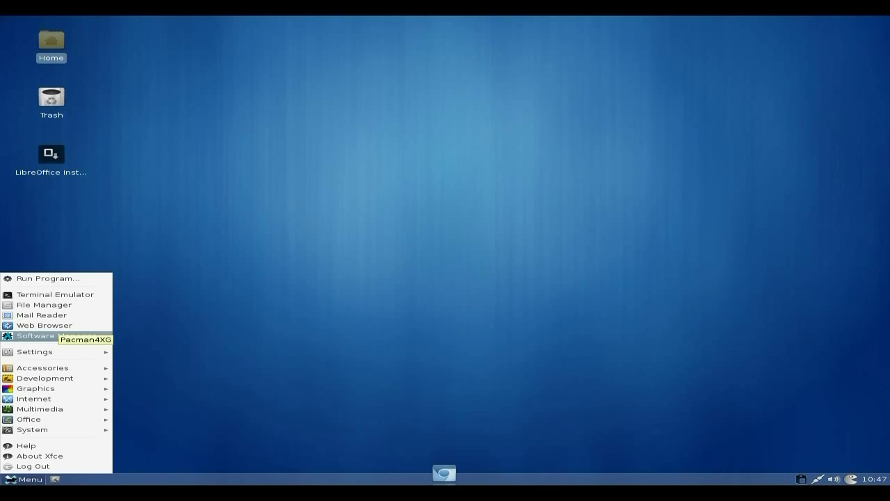
mouse_move(56, 353)
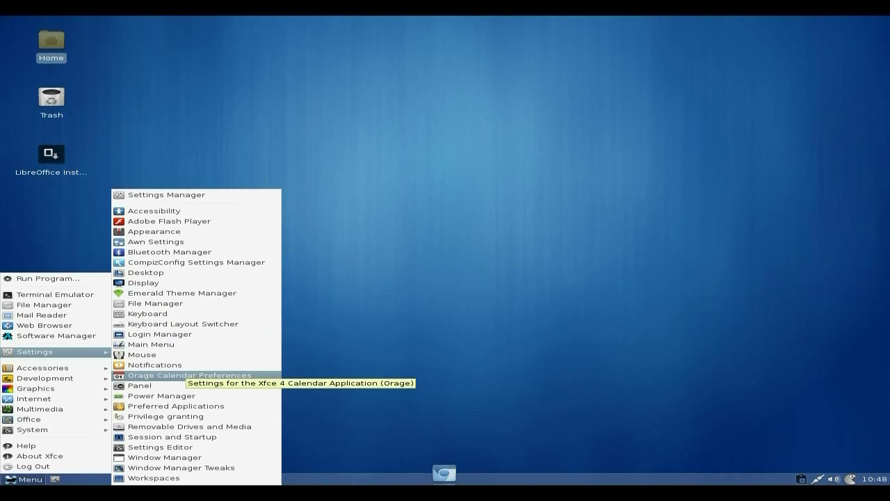
mouse_move(42, 367)
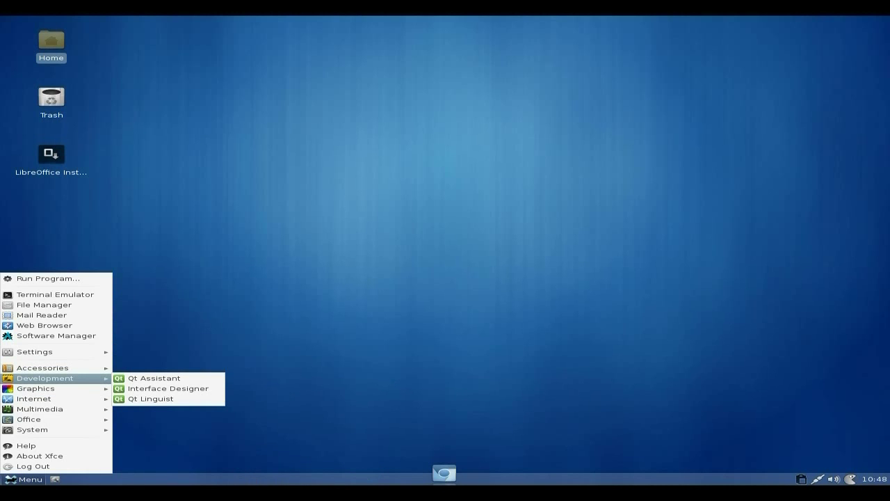
mouse_move(87, 388)
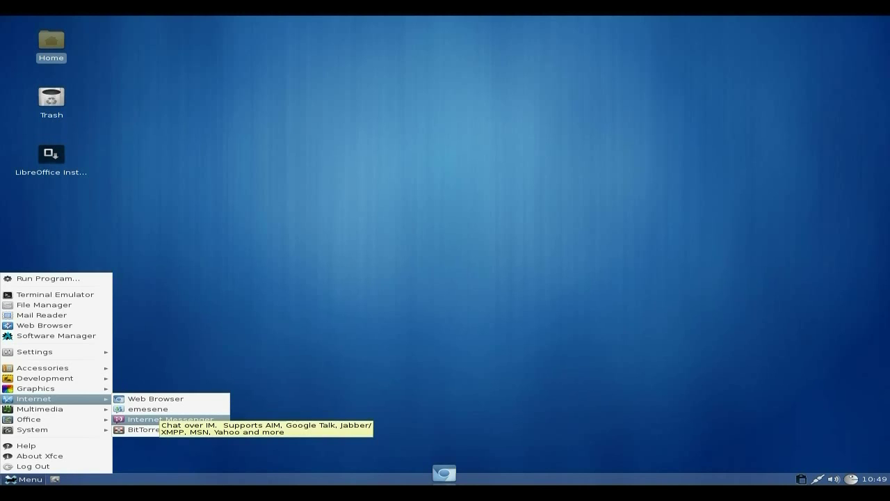
left_click(159, 420)
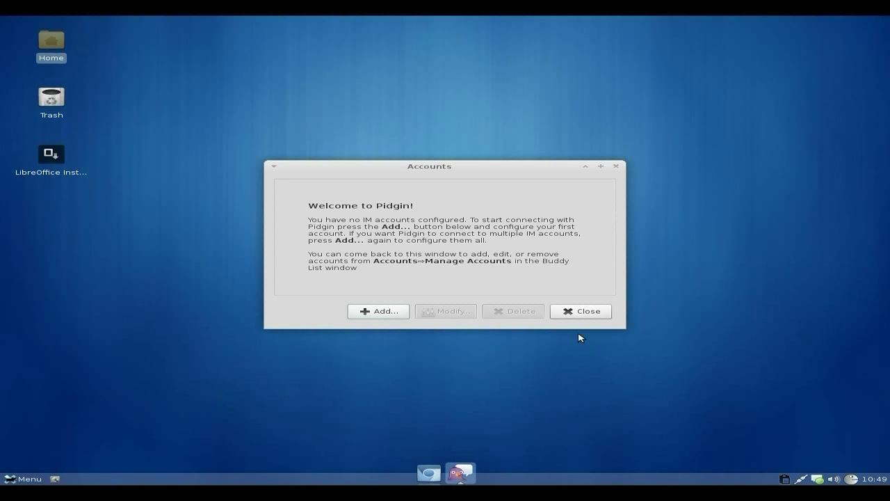
left_click(582, 313)
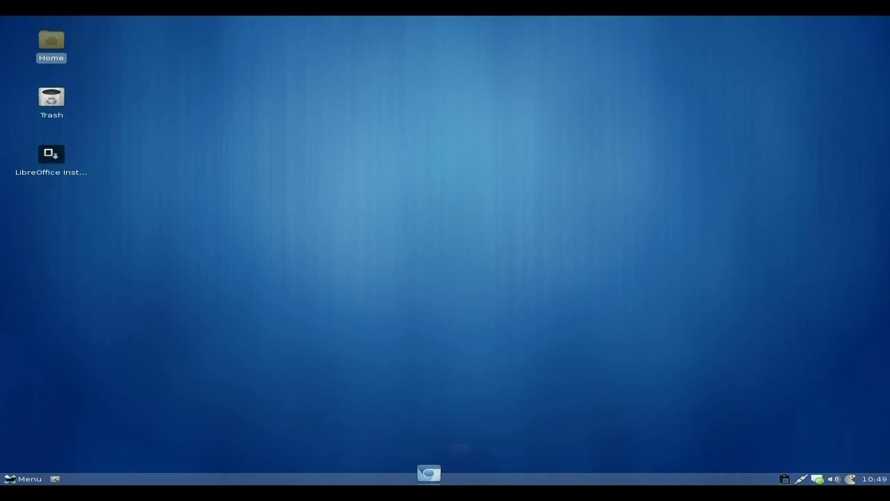
right_click(818, 478)
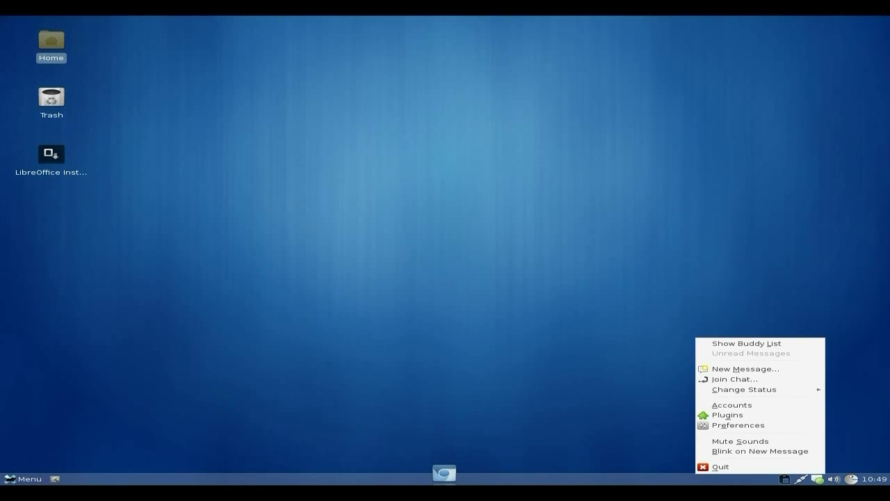
left_click(723, 467)
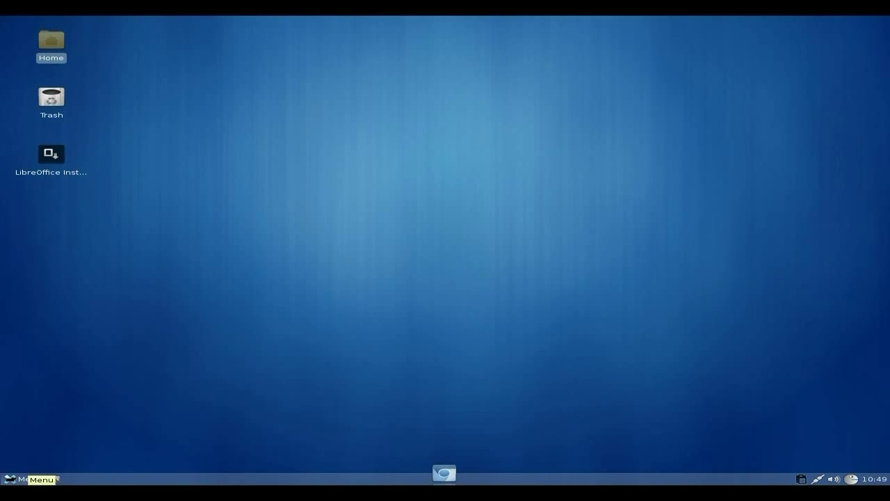
Step: Open the Music Player from the multimedia applications to view its playlist window, and close it
left_click(25, 478)
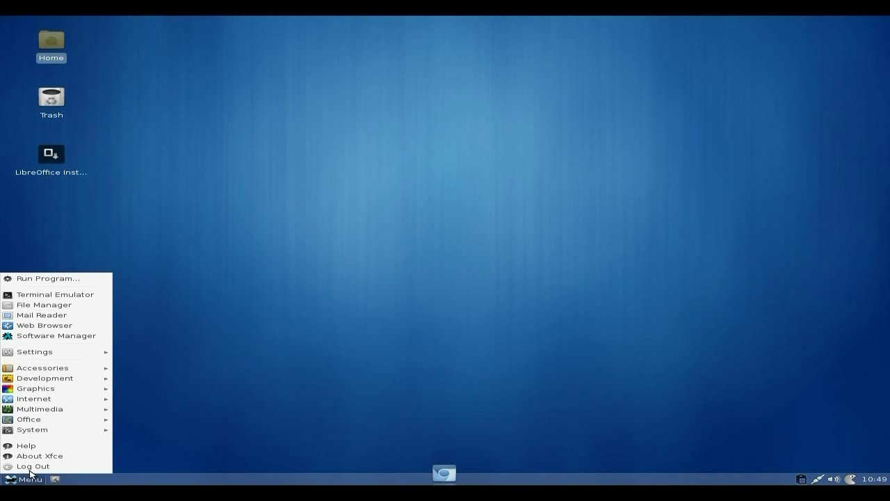
mouse_move(50, 411)
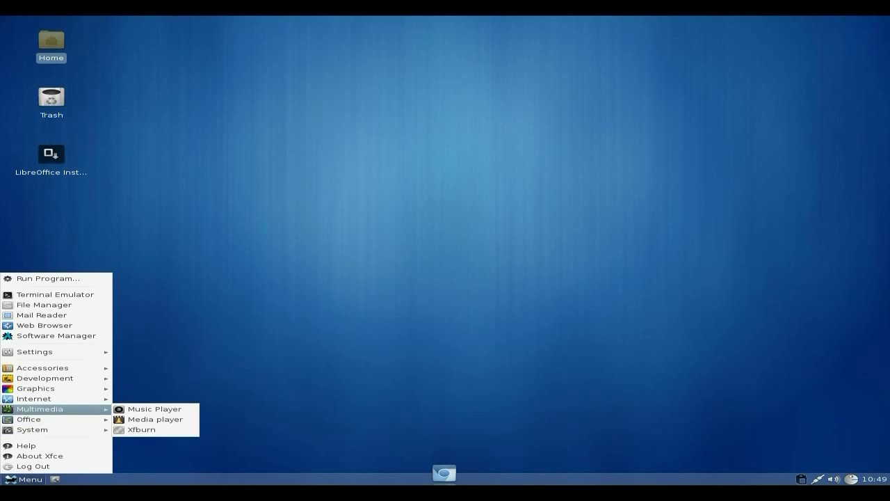
left_click(135, 412)
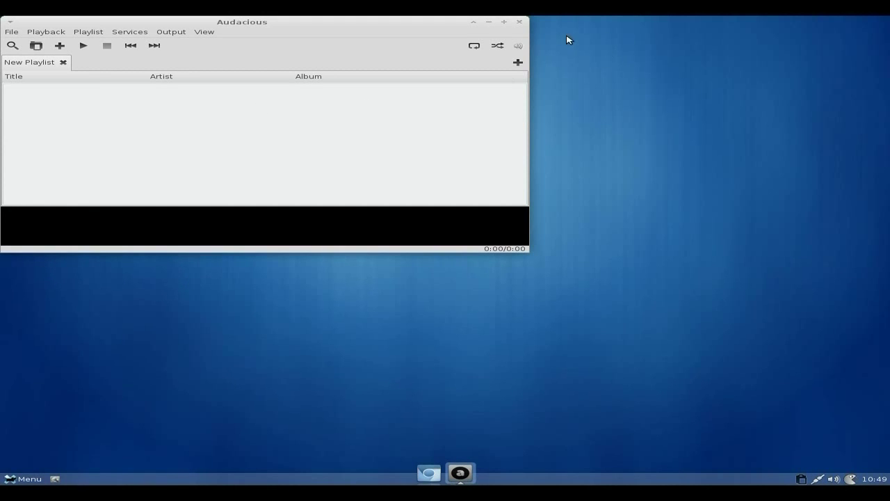
left_click(519, 22)
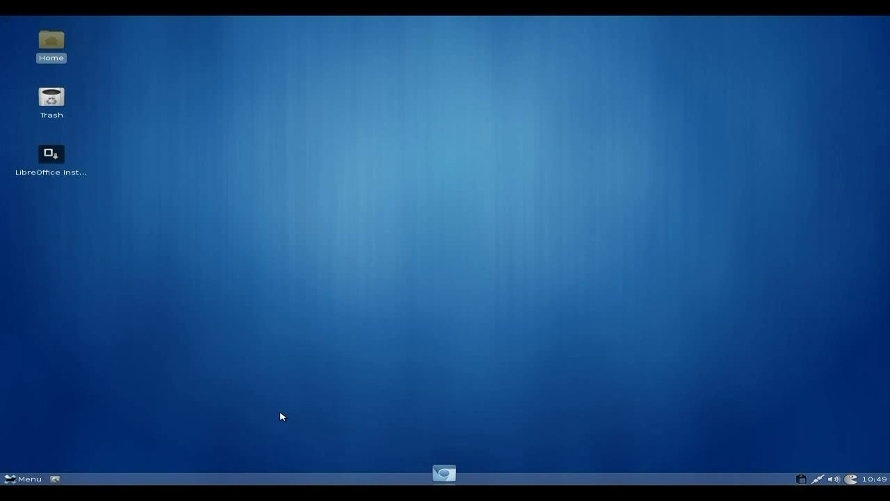
Step: Look through the system applications, check CPU and memory usage in the Task Manager, and quit it
left_click(25, 478)
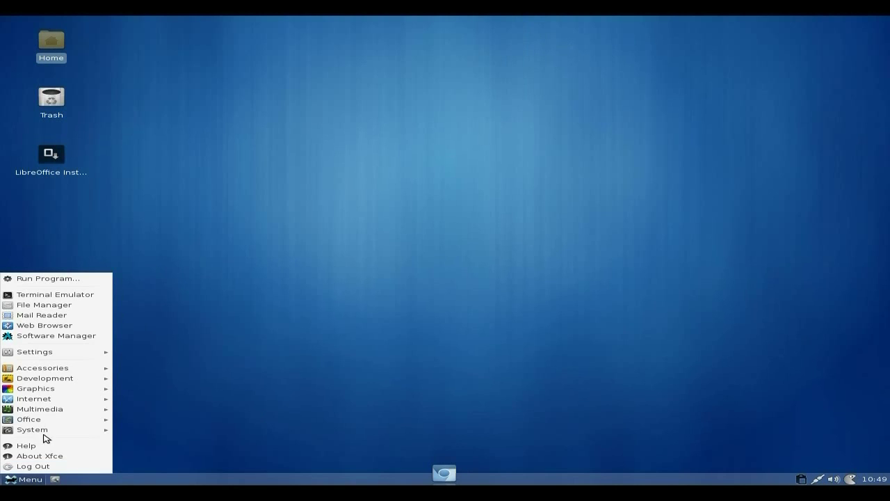
mouse_move(56, 415)
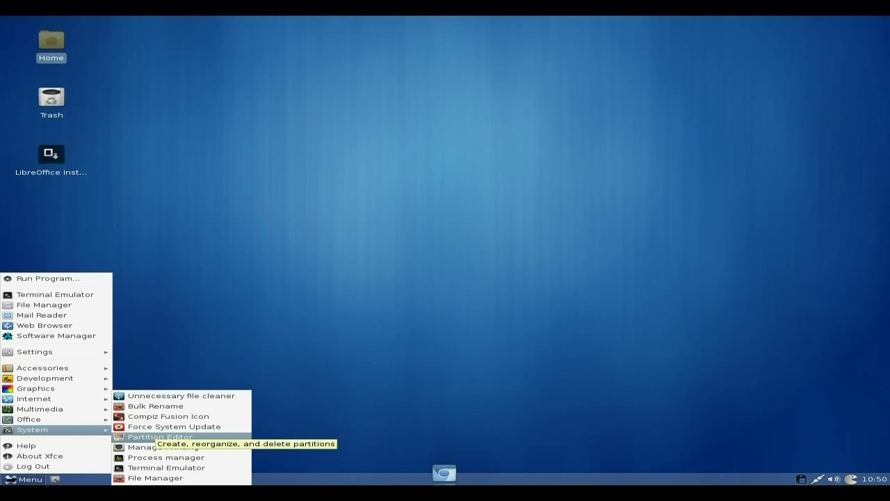
key("ctrl+alt+Delete")
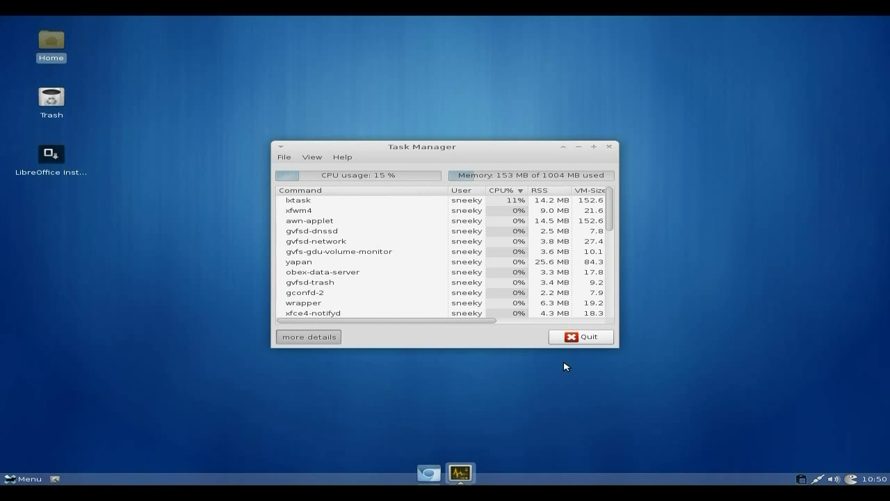
left_click(567, 340)
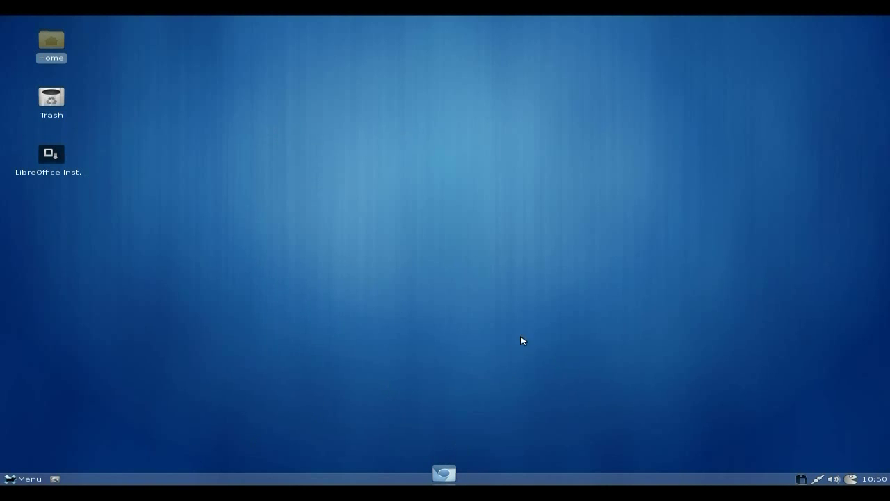
Step: View the version information about the Xfce desktop environment and close the dialog
left_click(18, 479)
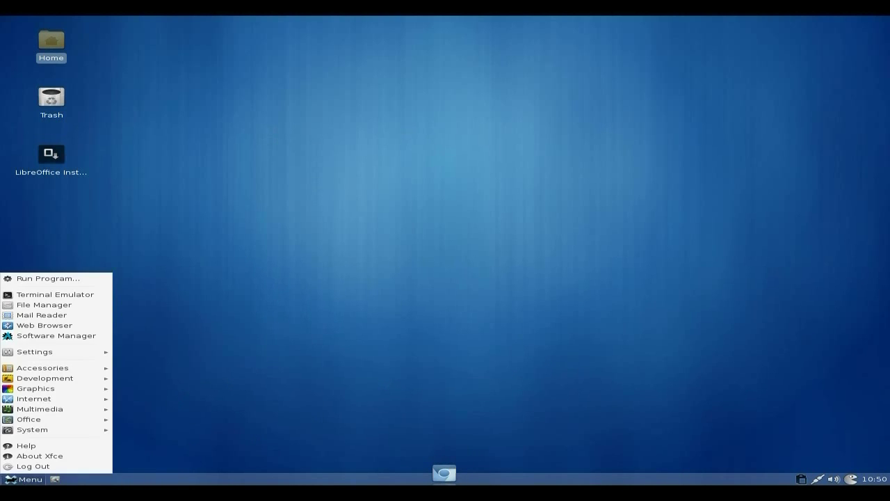
mouse_move(42, 430)
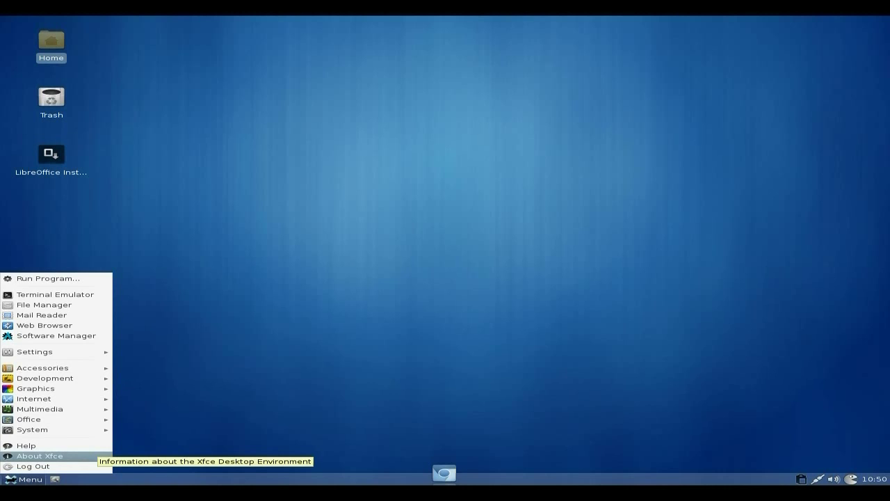
left_click(96, 456)
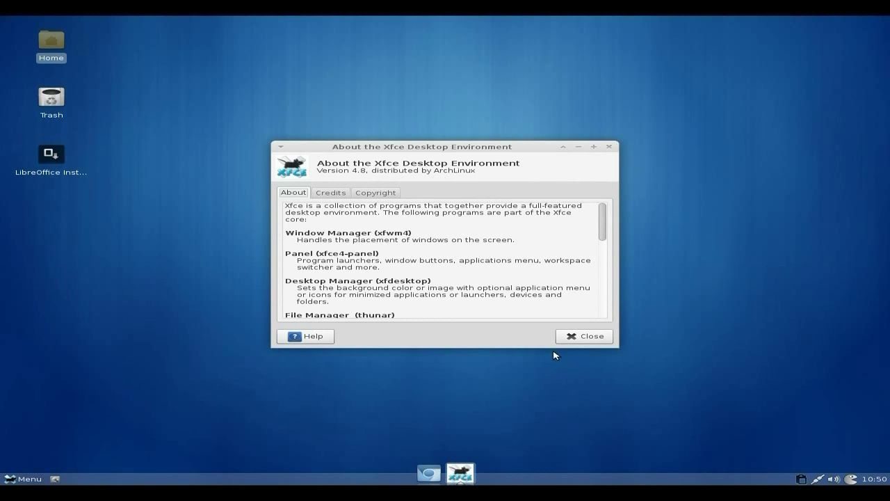
left_click(579, 339)
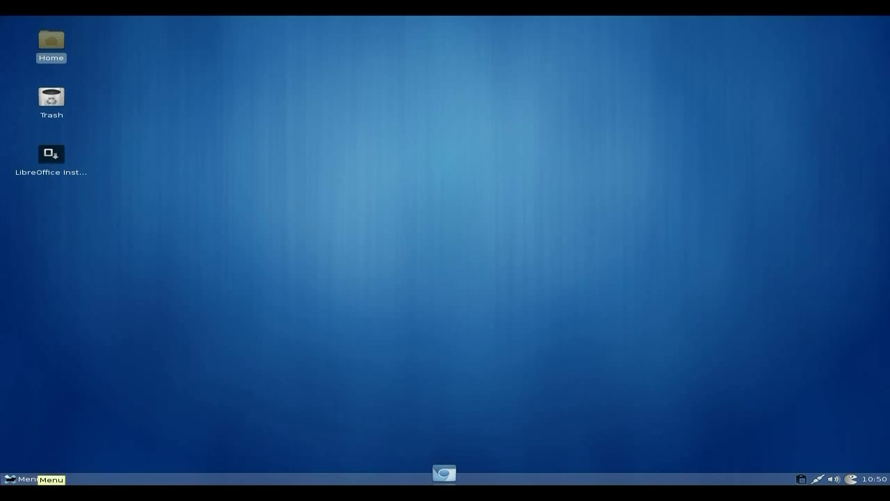
Step: Launch the Software Manager and authenticate with the su password
left_click(28, 479)
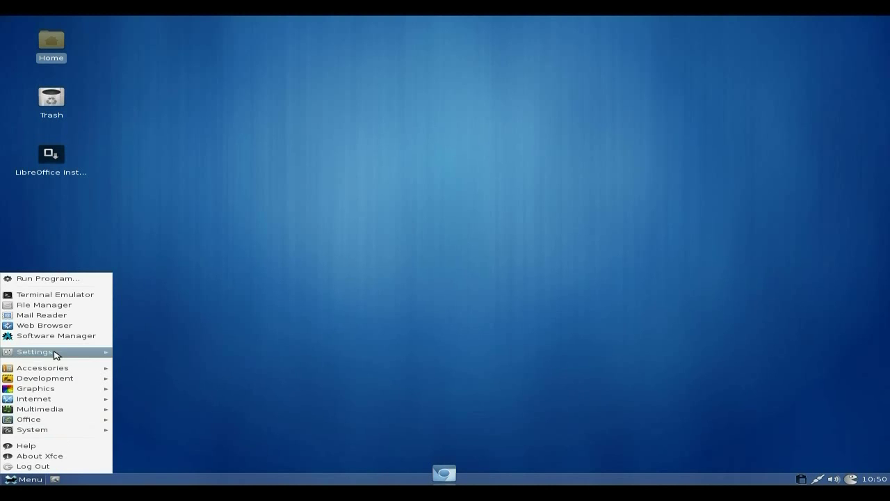
left_click(64, 336)
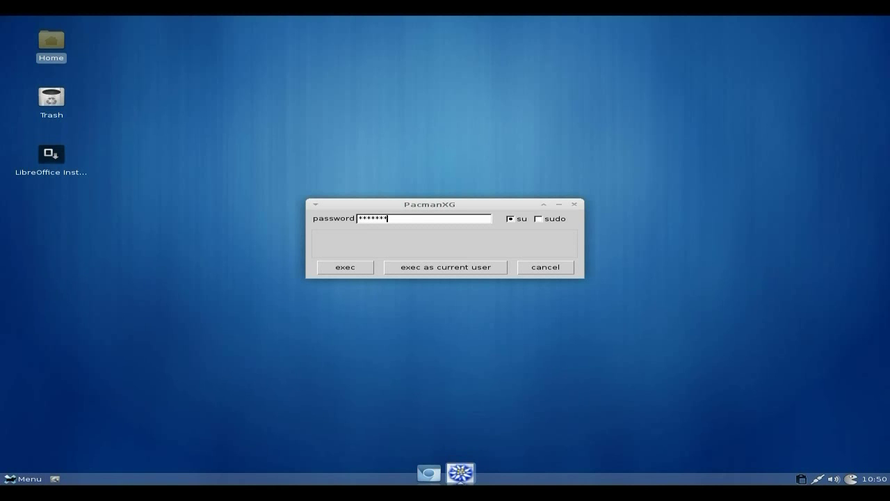
key("ctrl+a")
key("Return")
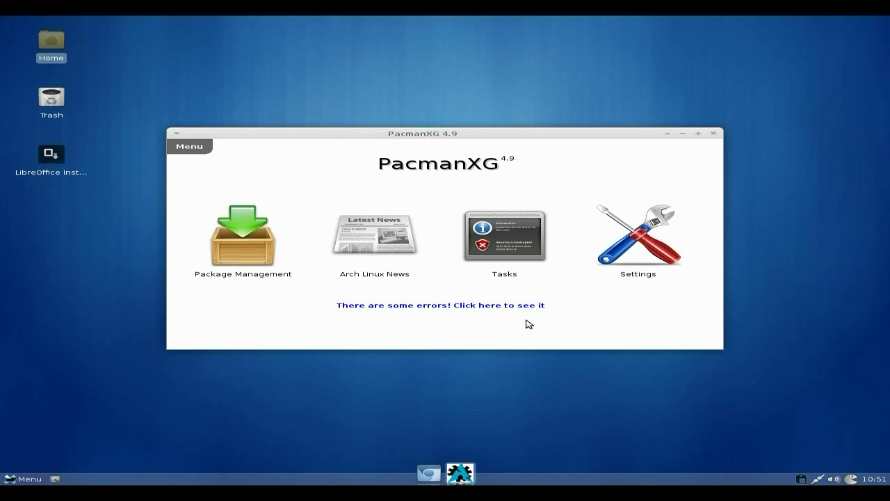
Step: Search the Package Management list for abiword and mark the abiword package for installation
left_click(243, 236)
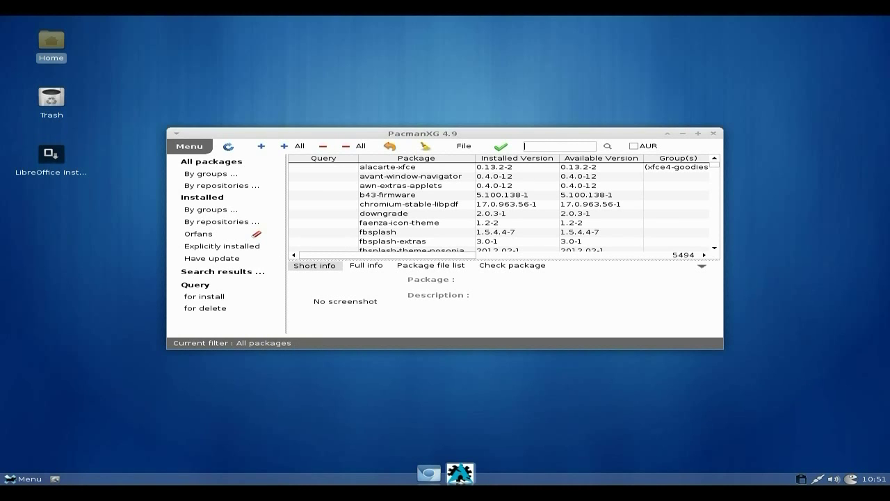
type("abiword")
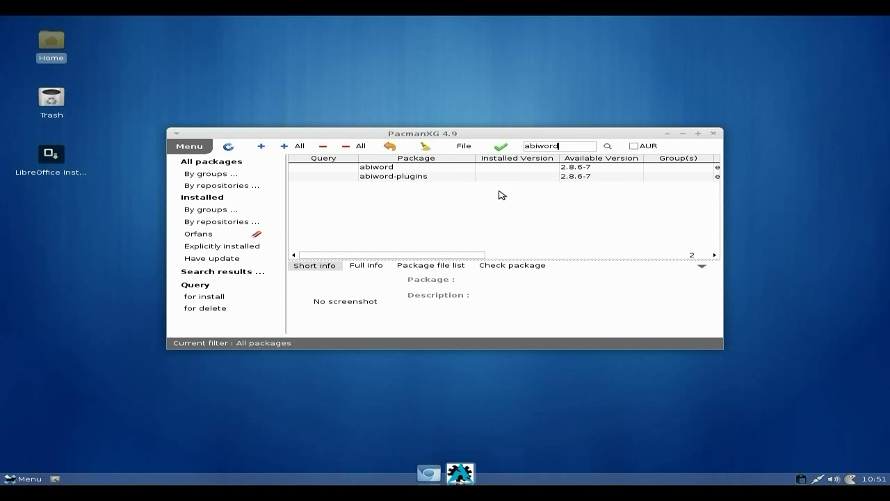
left_click(382, 169)
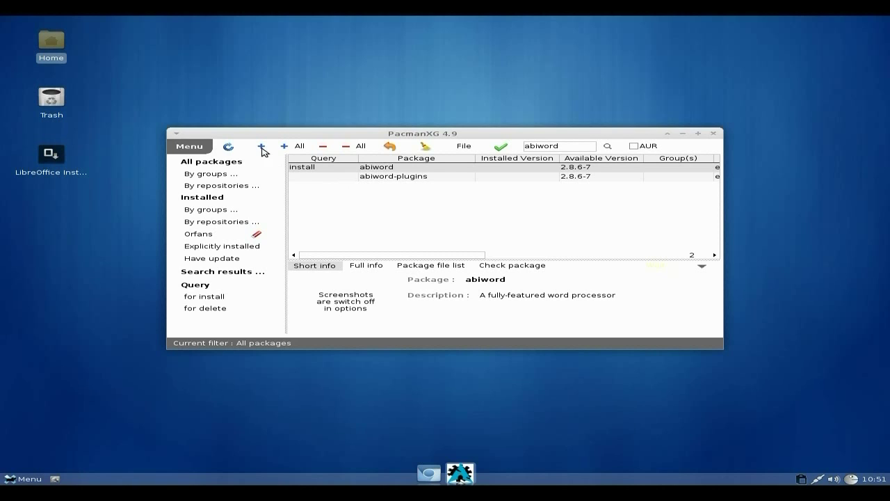
Step: Apply the marked installation, accepting the nosonja-update upgrade and the listed target packages such as gcc-libs and autoconf
left_click(502, 148)
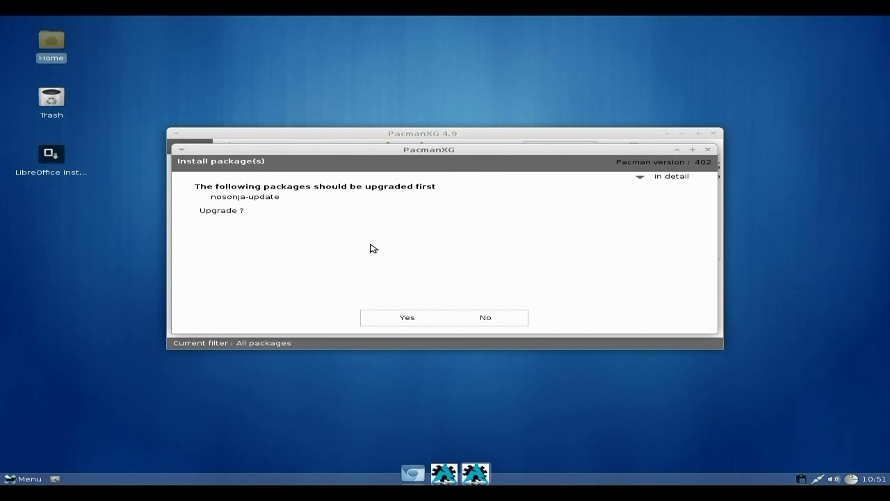
left_click(408, 319)
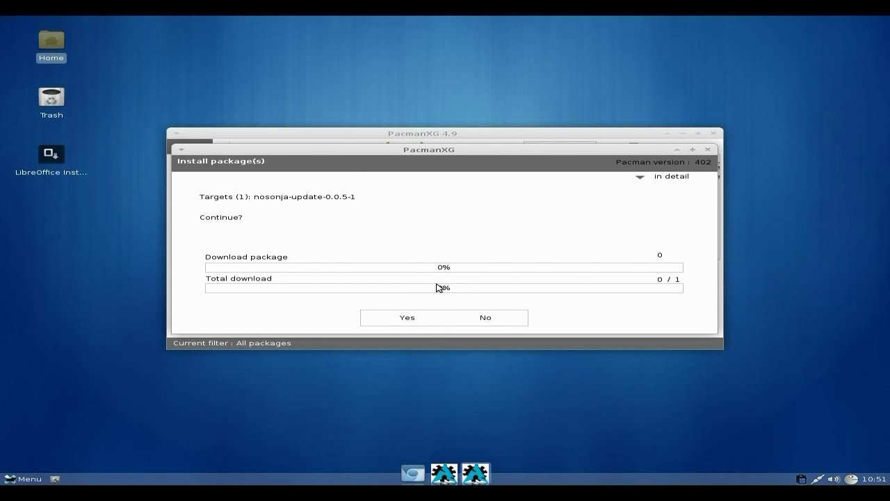
left_click(413, 318)
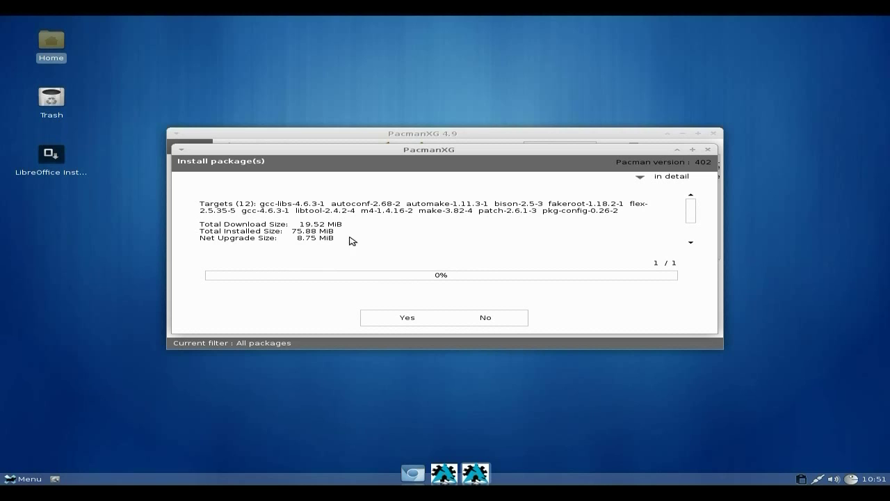
left_click(397, 320)
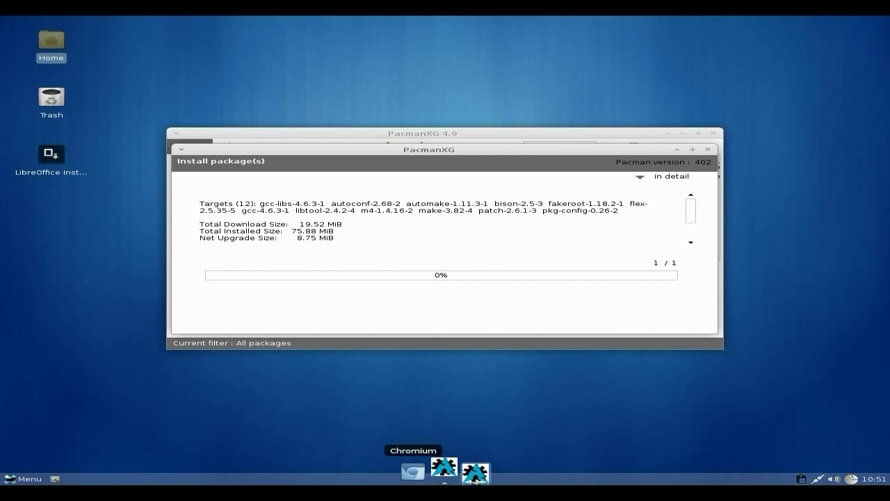
Step: Switch to Chromium and choose a search engine in its welcome dialog
left_click(413, 468)
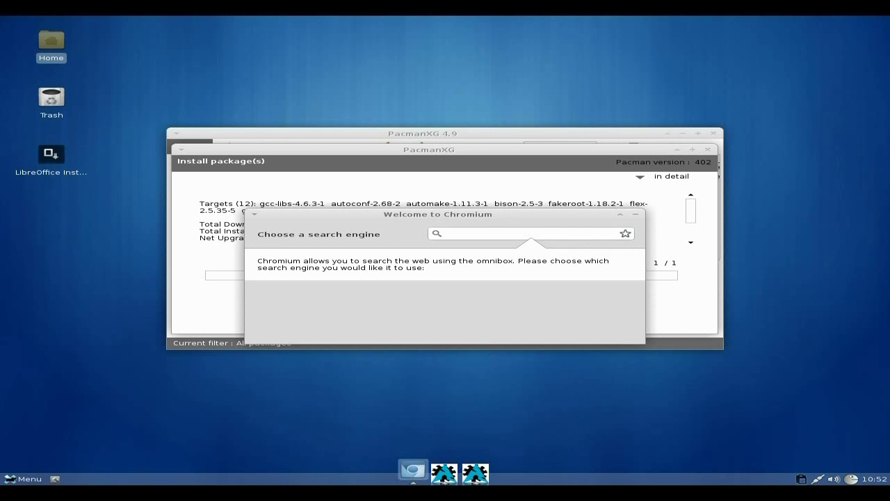
left_click(293, 330)
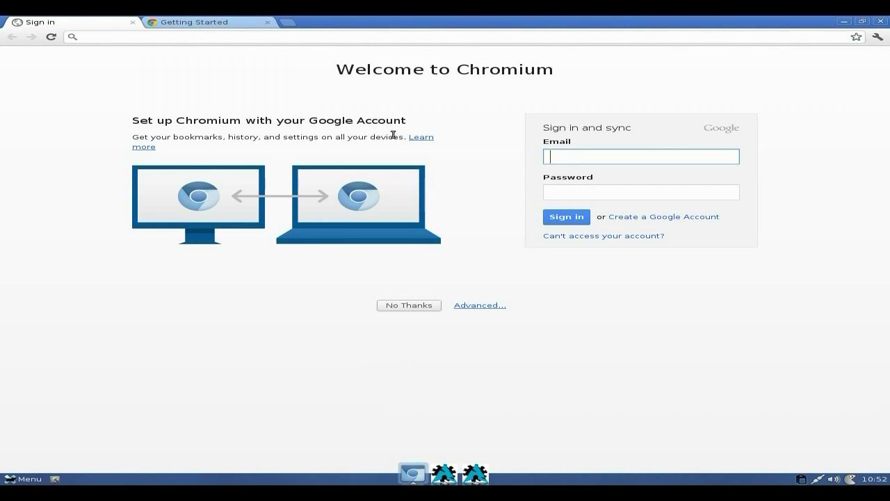
Step: Close the Sign in page and run a Google search for "nonsonja linux" in place of the welcome page
left_click(132, 22)
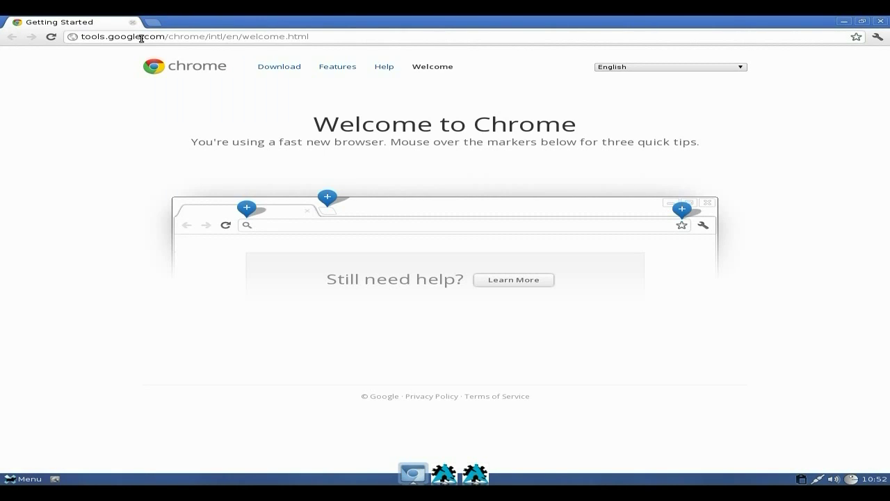
right_click(320, 35)
left_click(360, 89)
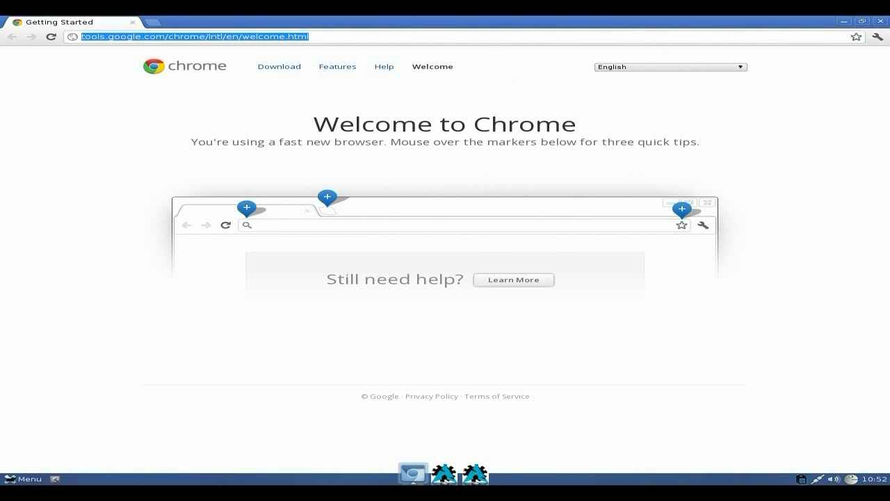
key("BackSpace")
type("n")
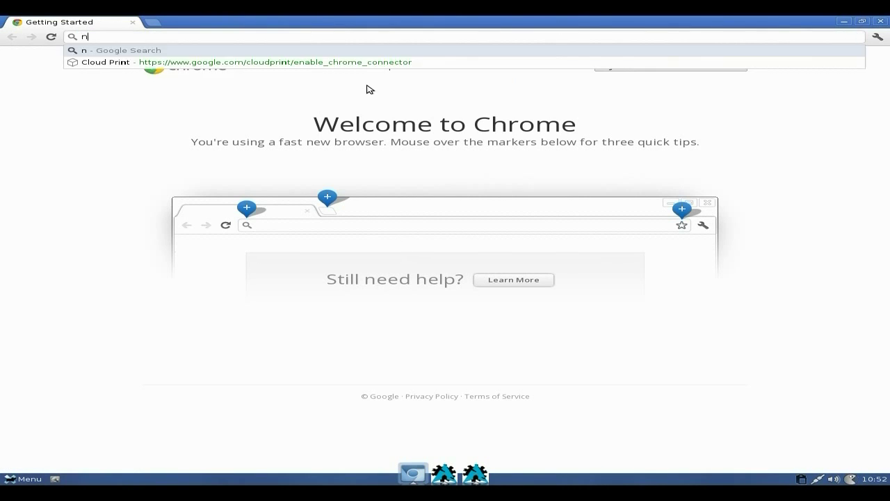
type("on")
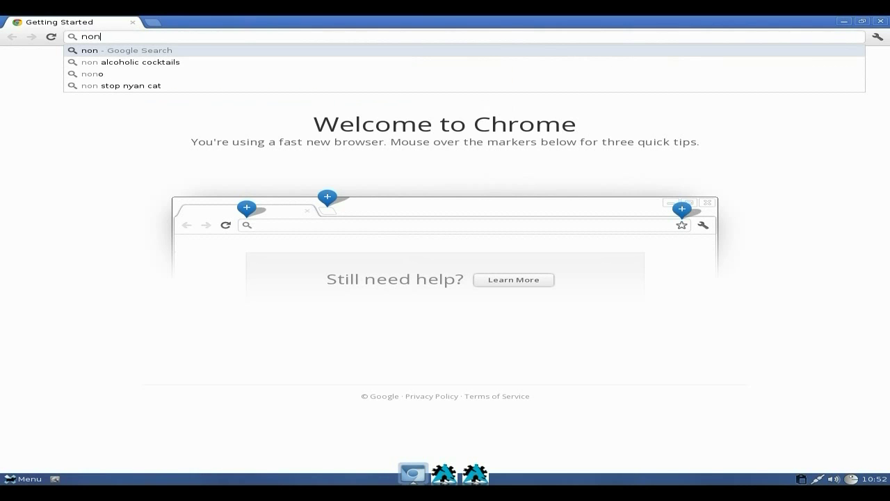
type("son")
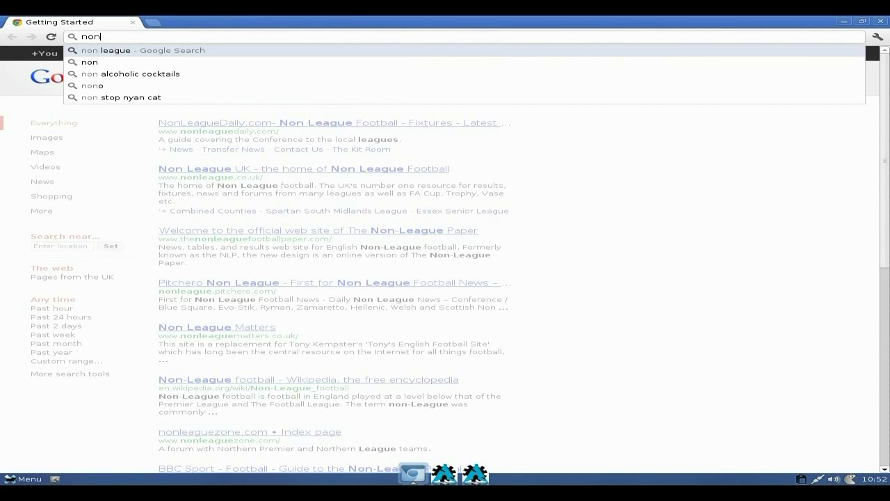
type("ja")
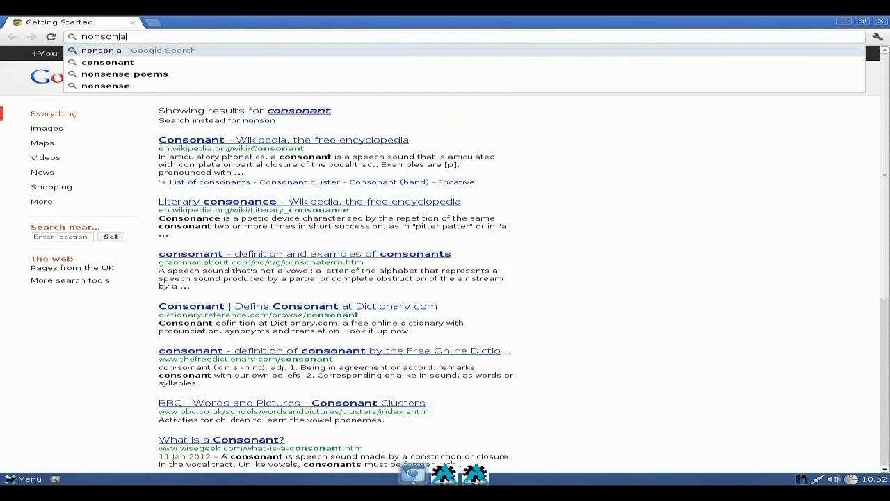
type(" linux")
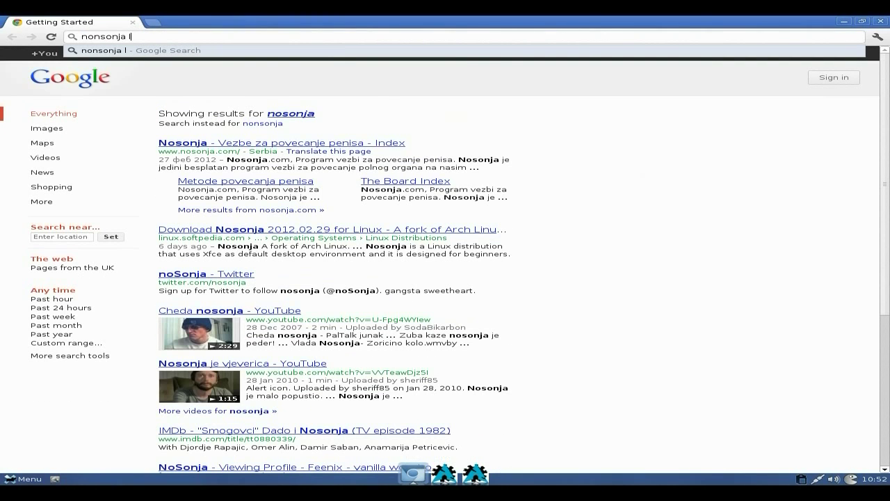
key("Return")
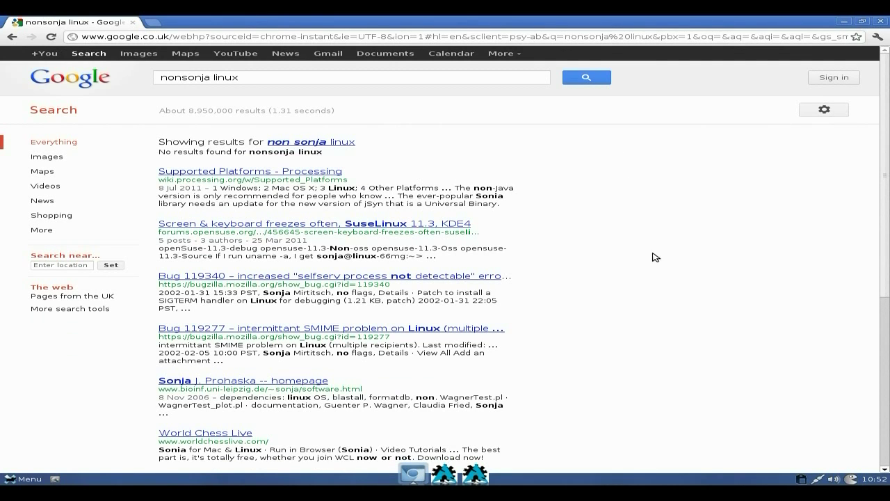
Step: Skim the search results and correct the Google query to "nosonja linux"
scroll(655, 255, "down", 1)
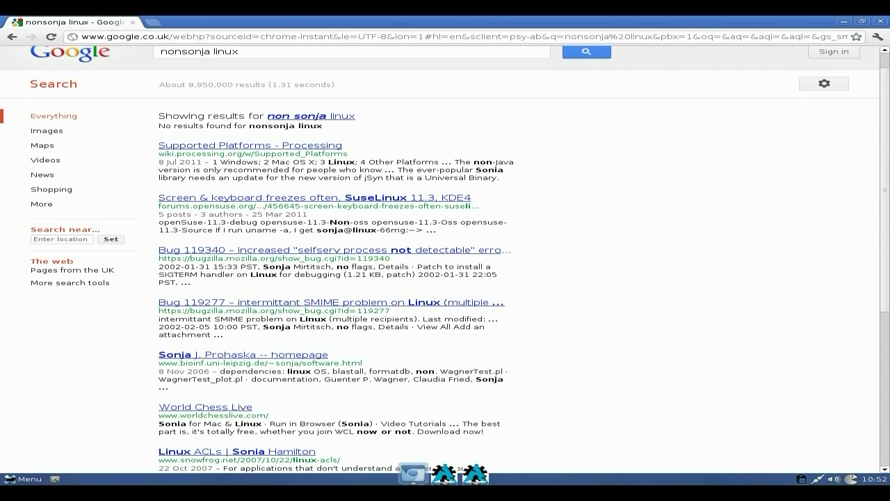
scroll(445, 259, "down", 3)
scroll(445, 259, "up", 4)
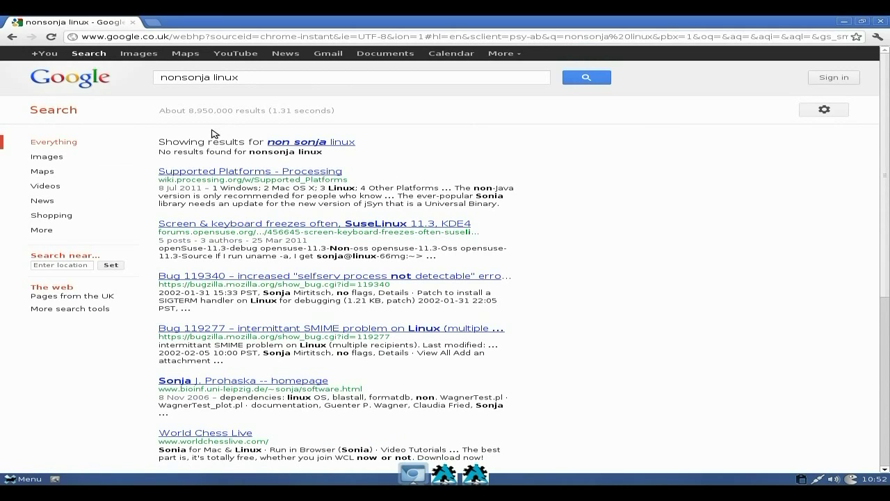
left_click(183, 77)
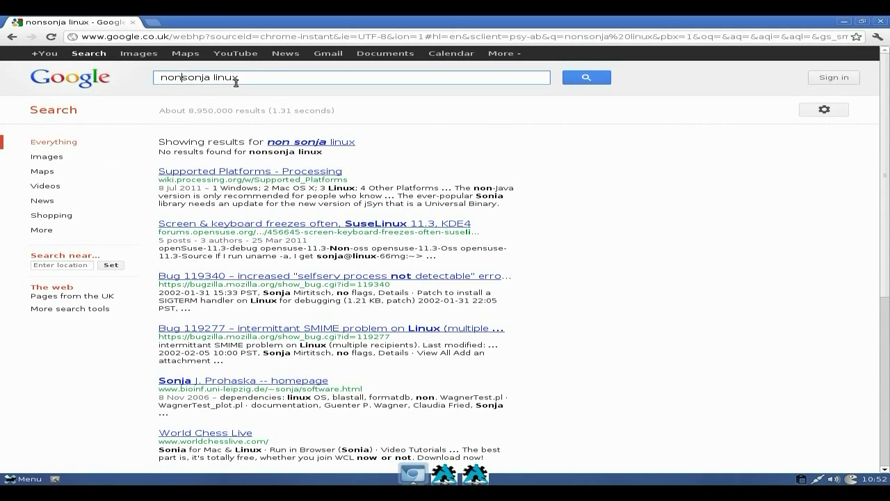
key("Left")
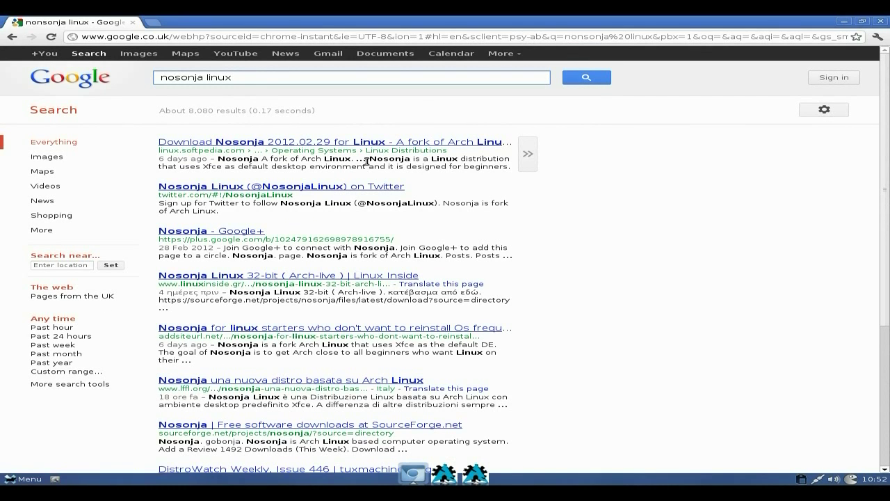
Step: Open the Linux Inside result for Nosonja Linux 32-bit (Arch-live) and read the forum page translated from Greek to English
left_click(278, 142)
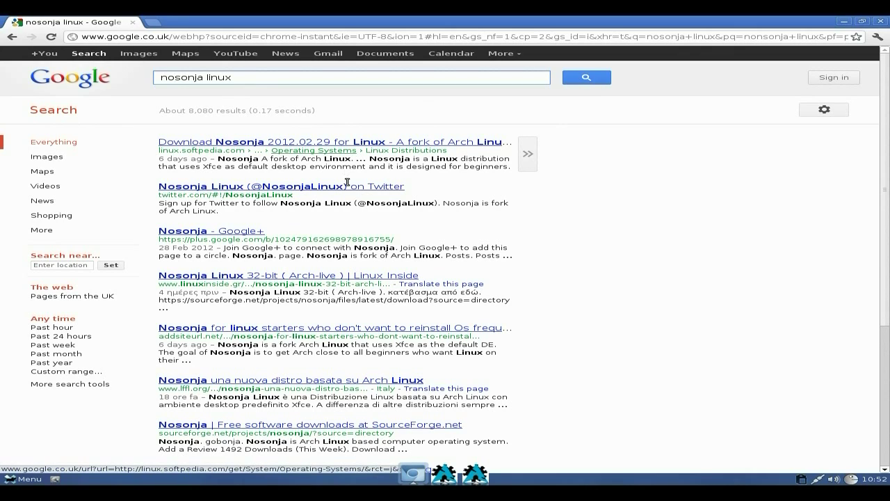
left_click(350, 277)
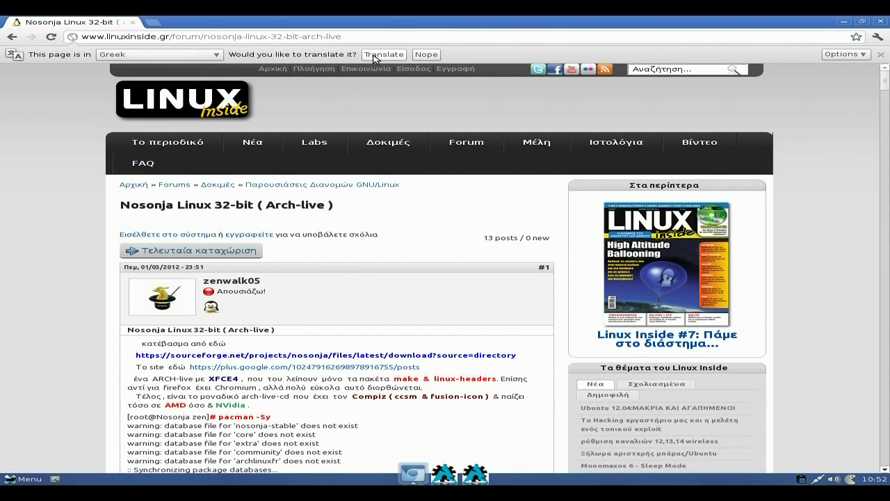
left_click(382, 54)
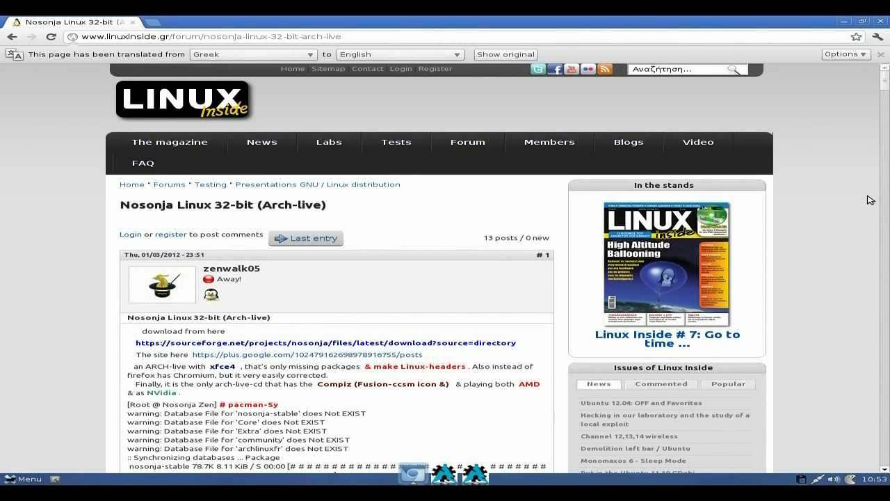
scroll(844, 208, "down", 2)
scroll(445, 264, "down", 5)
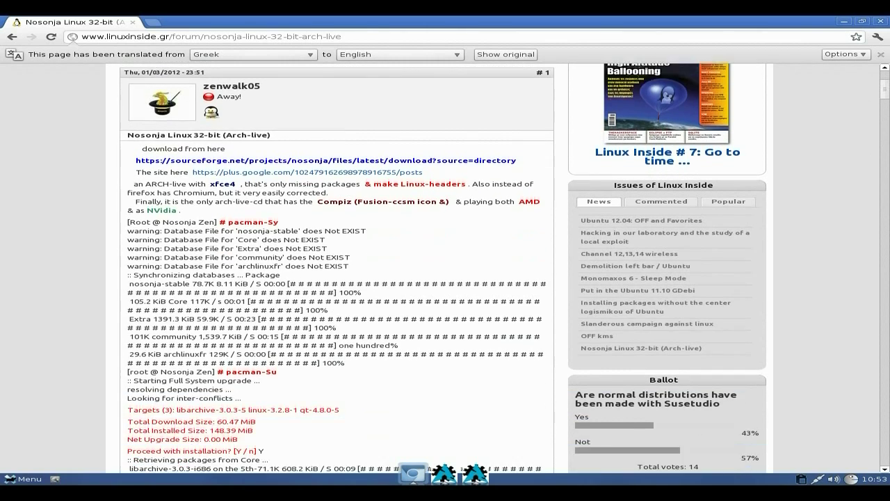
scroll(445, 264, "up", 5)
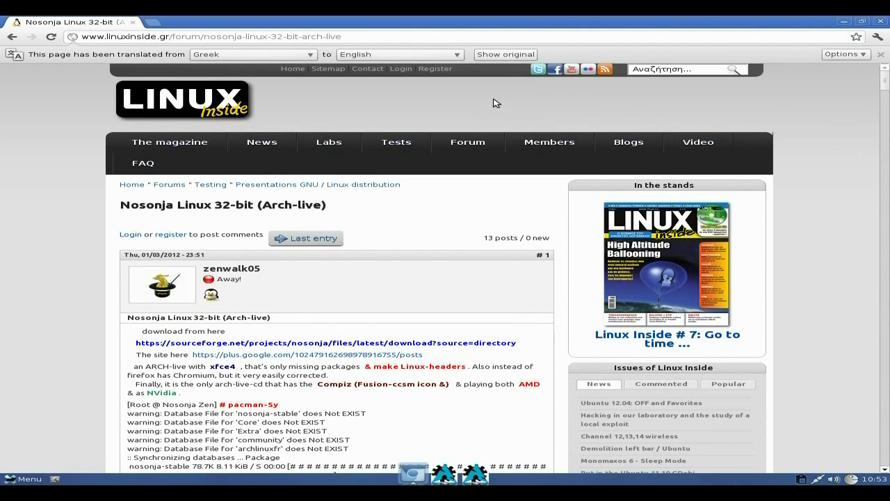
scroll(375, 307, "down", 1)
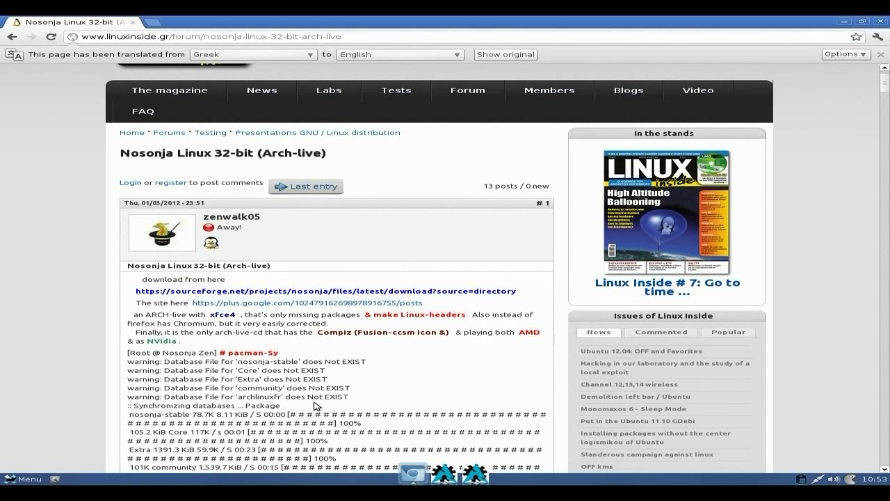
Step: Close the browser window and dismiss PacmanXG's completed Install package(s) dialog
left_click(879, 22)
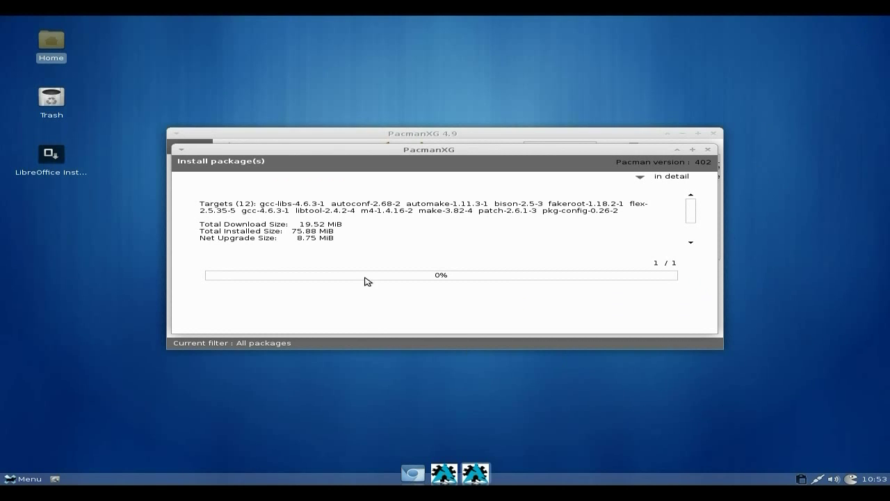
left_click_drag(408, 153, 491, 194)
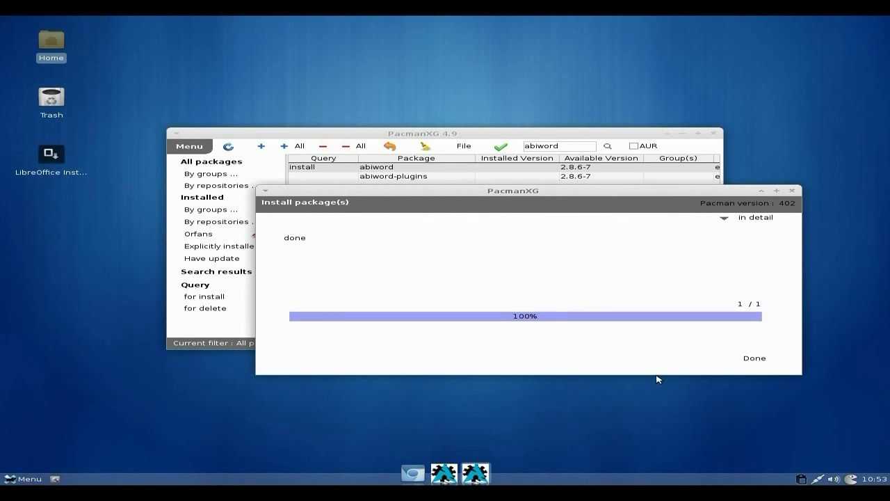
left_click(761, 360)
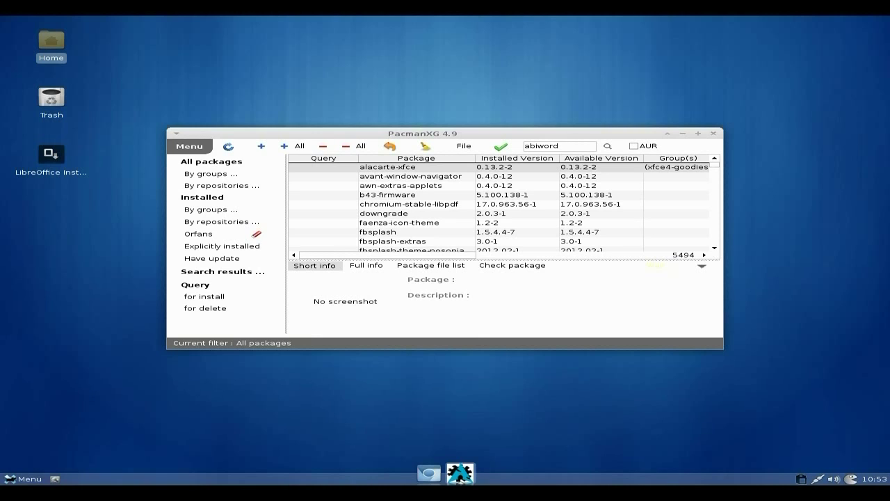
Step: Filter the packages by "abiwor", mark abiword for installation and install it with goffice, libgsf and wv
key("BackSpace")
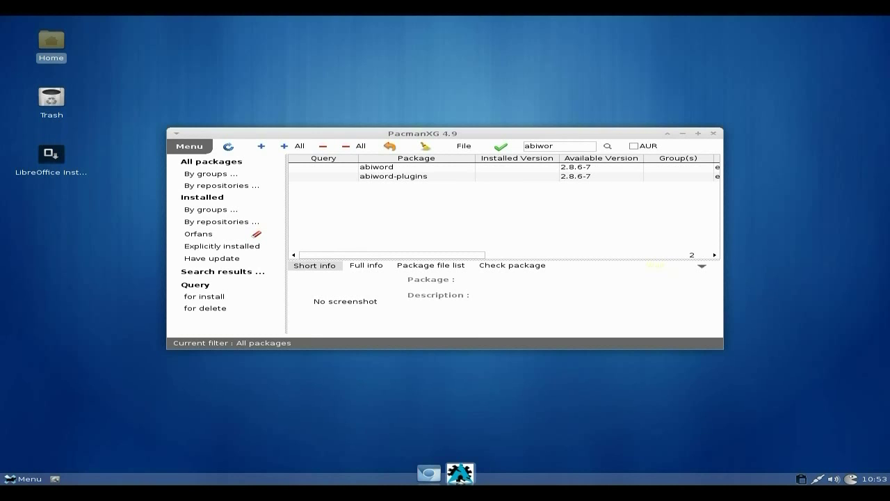
left_click(369, 168)
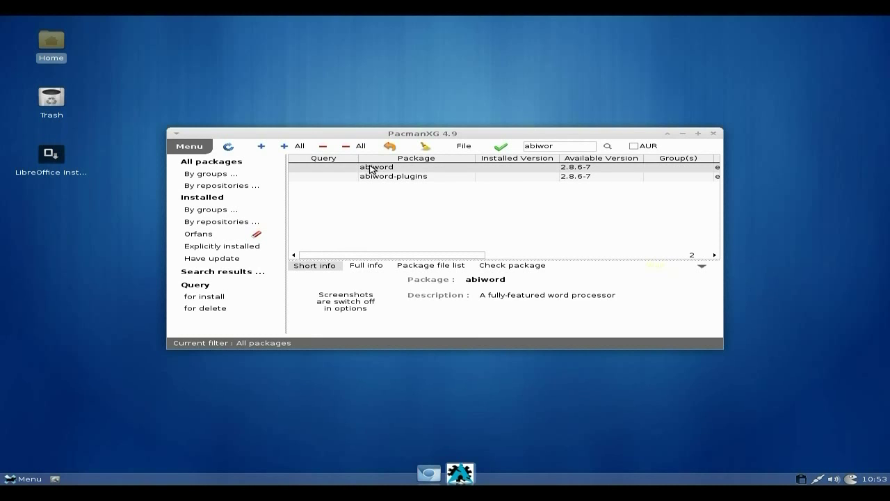
left_click(262, 147)
left_click(499, 148)
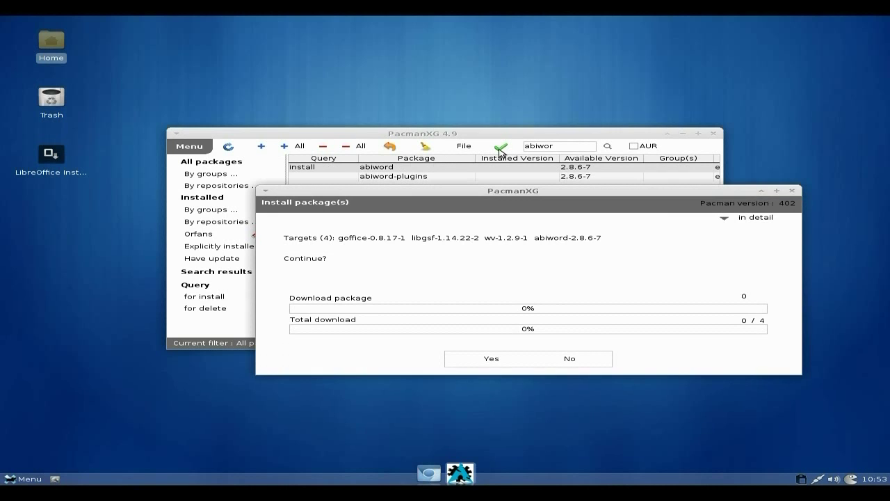
left_click(489, 361)
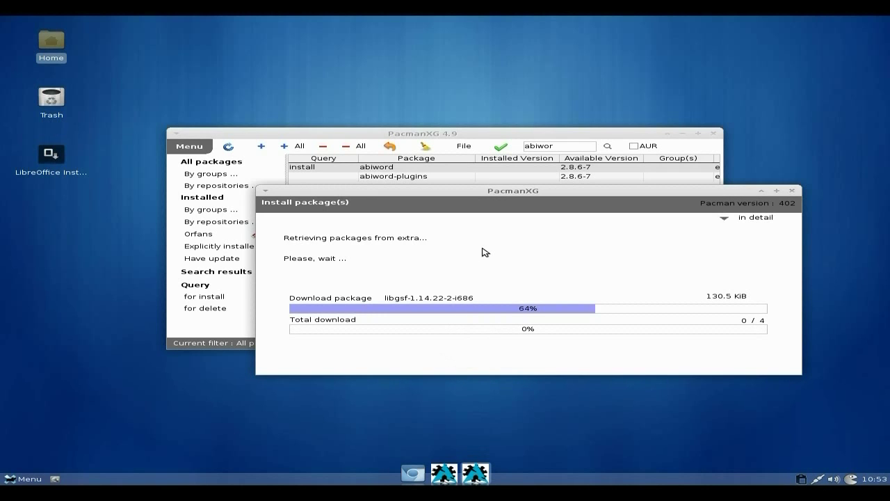
Step: Dismiss the completed AbiWord installation dialog and close the PacmanXG package manager
left_click_drag(491, 191, 441, 101)
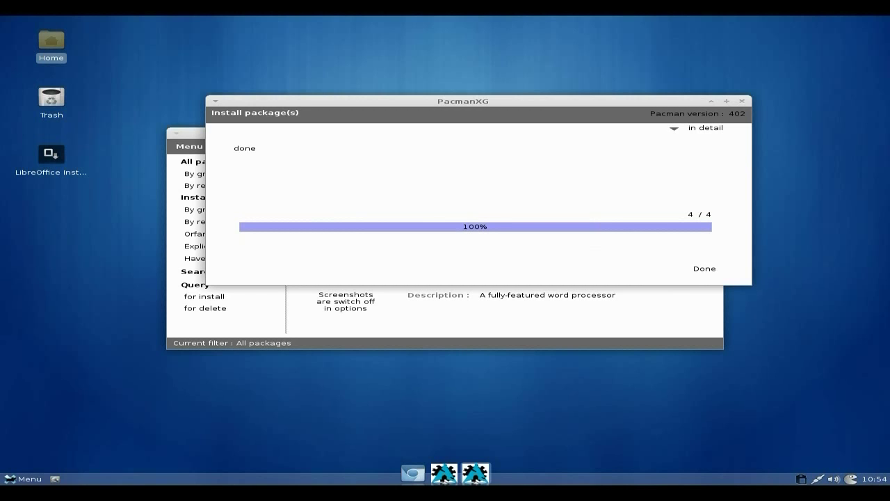
left_click(705, 270)
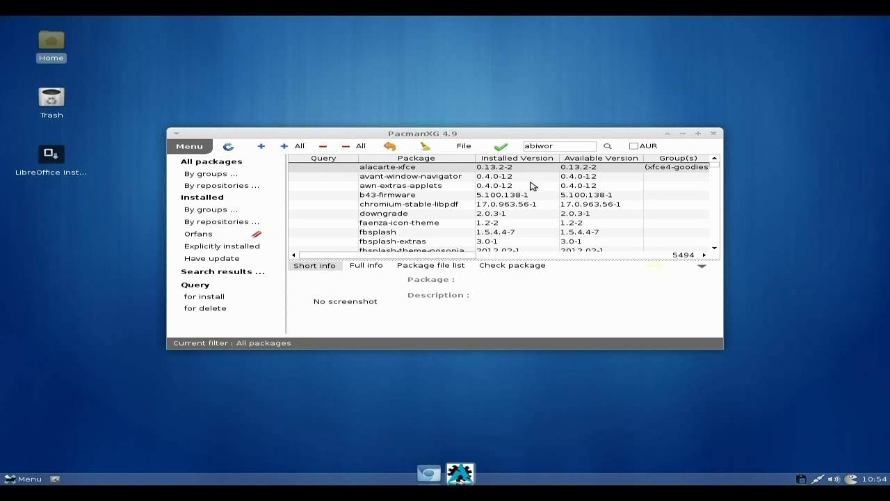
left_click(712, 133)
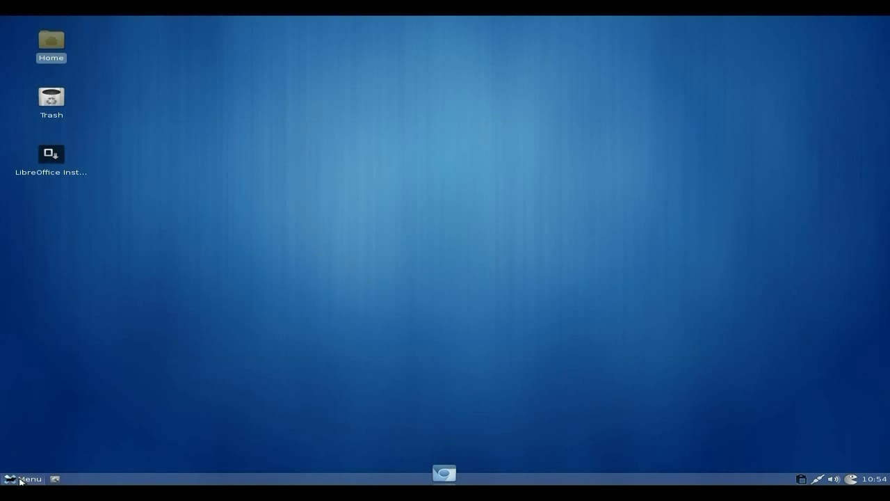
Step: Launch the Word Processor from the Office applications, view its blank document maximized and close it
left_click(20, 479)
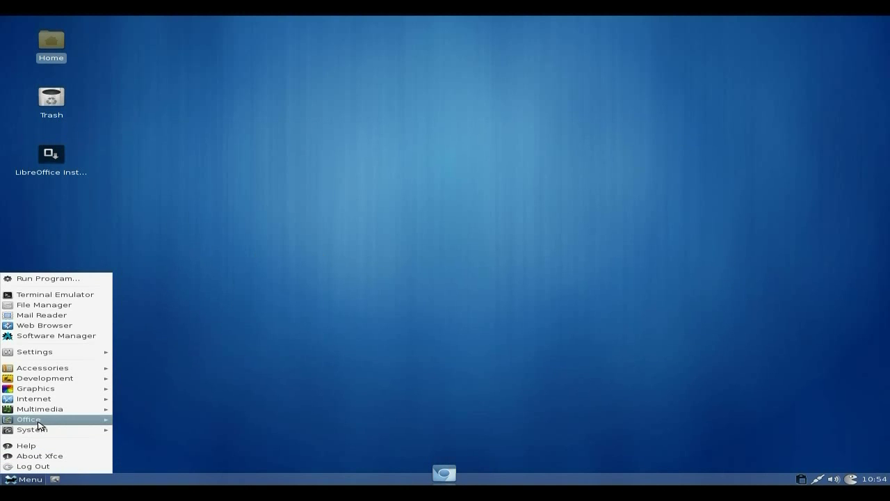
mouse_move(38, 424)
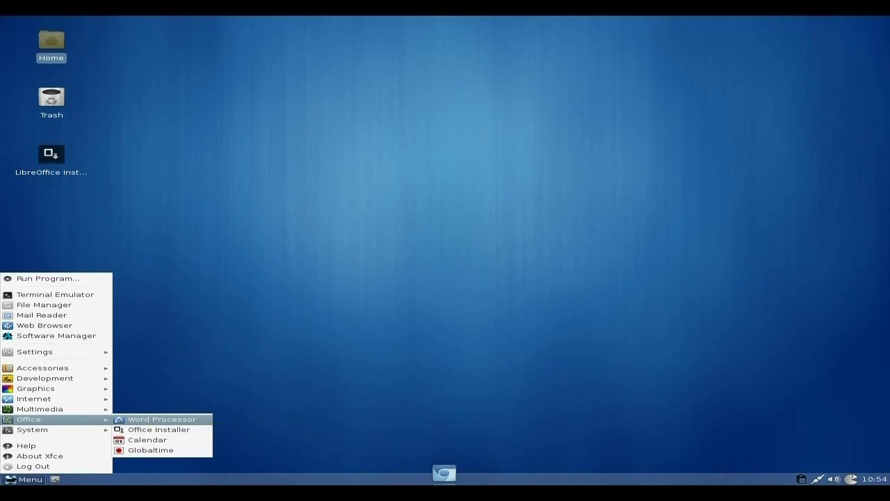
left_click(155, 421)
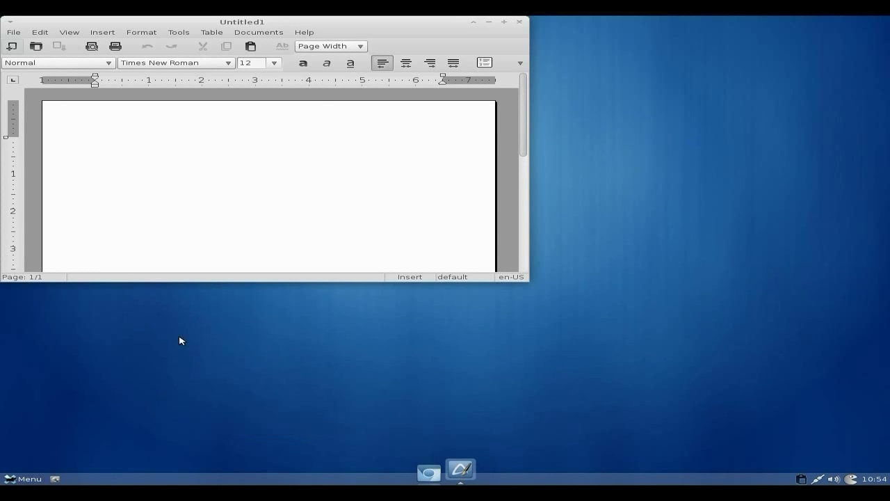
left_click(503, 23)
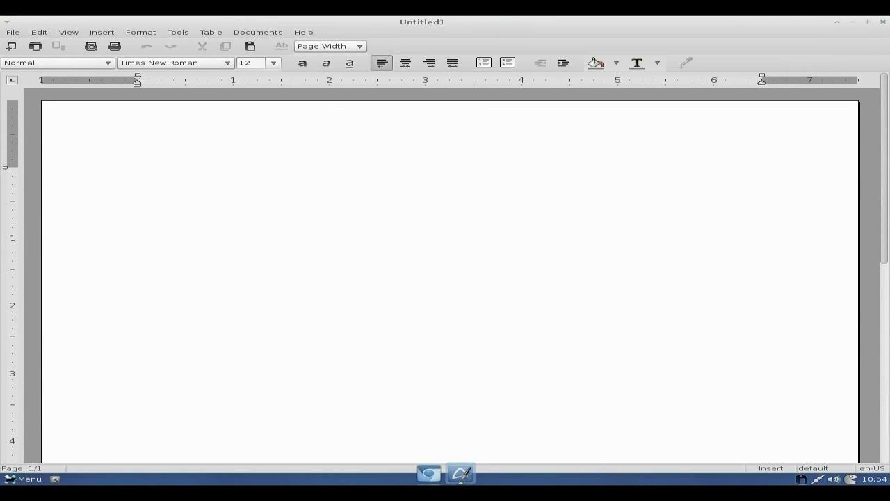
left_click(883, 22)
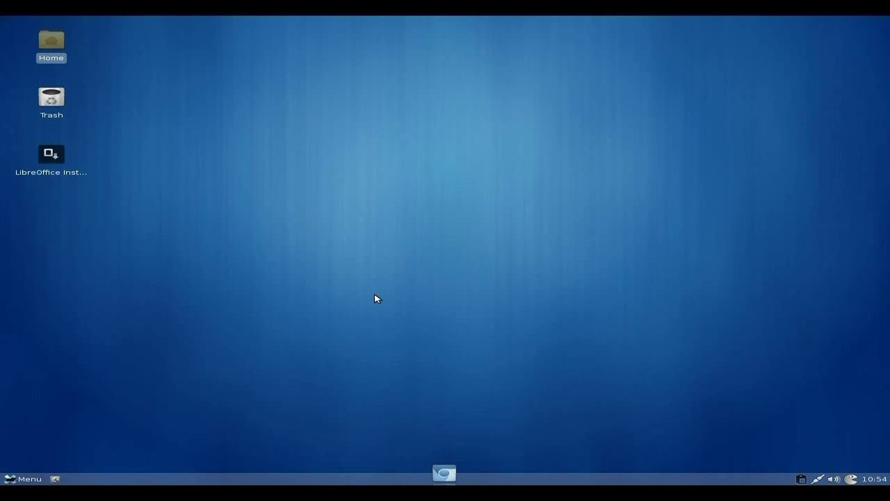